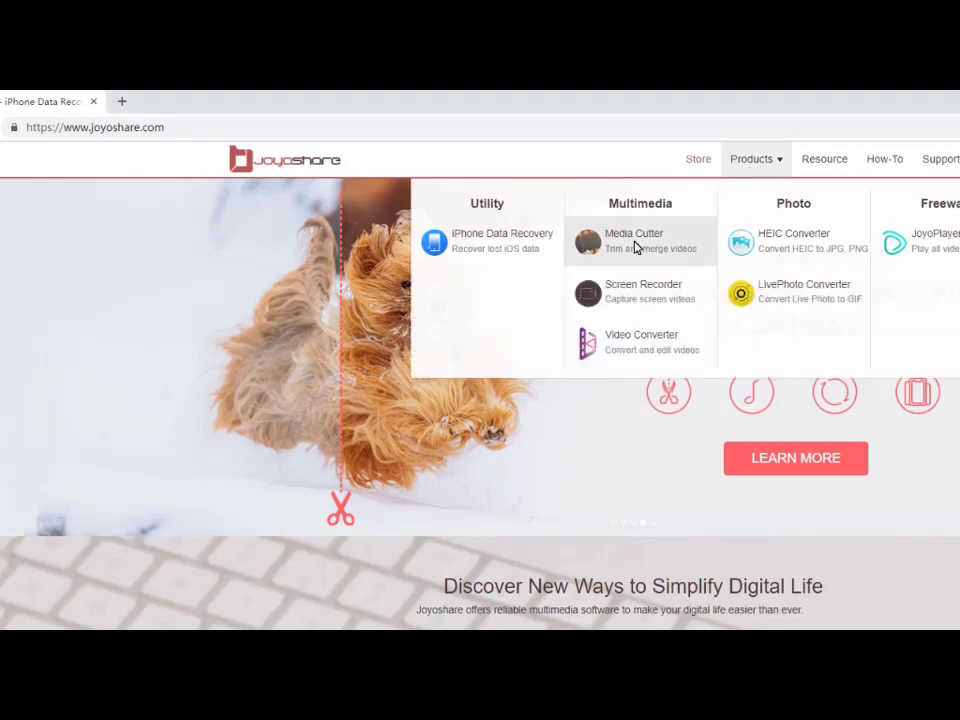
Step: Go to the Media Cutter product page from the joyoshare.com Products menu, under Multimedia
click(636, 247)
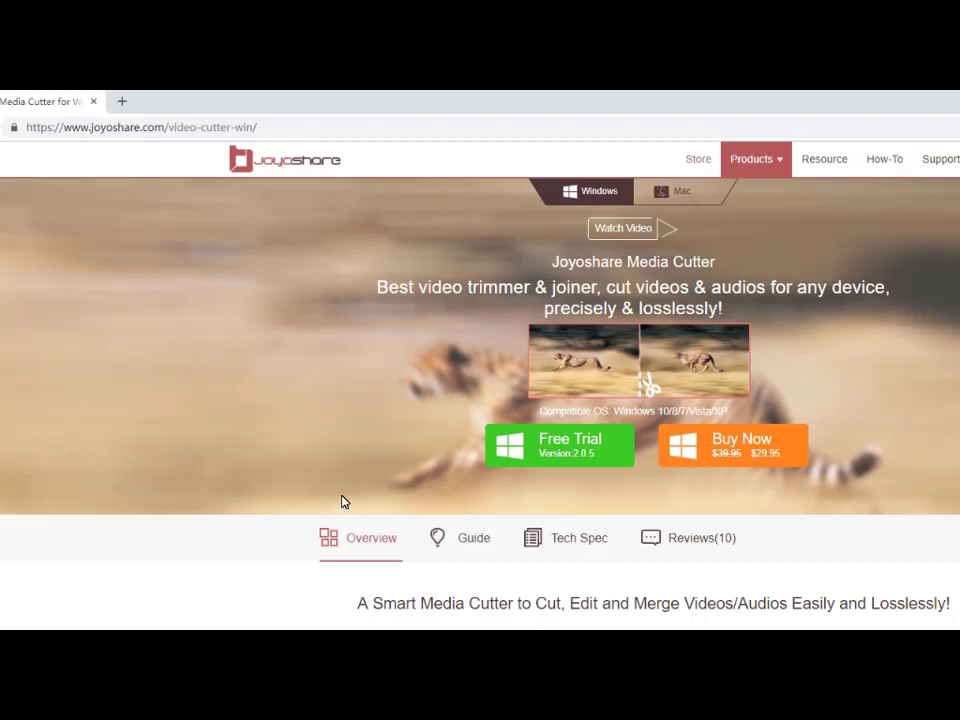
Step: Scroll down the product page to the 'Convert Videos and Audios to Popular Output Formats' section
scroll(343, 501, down, 2)
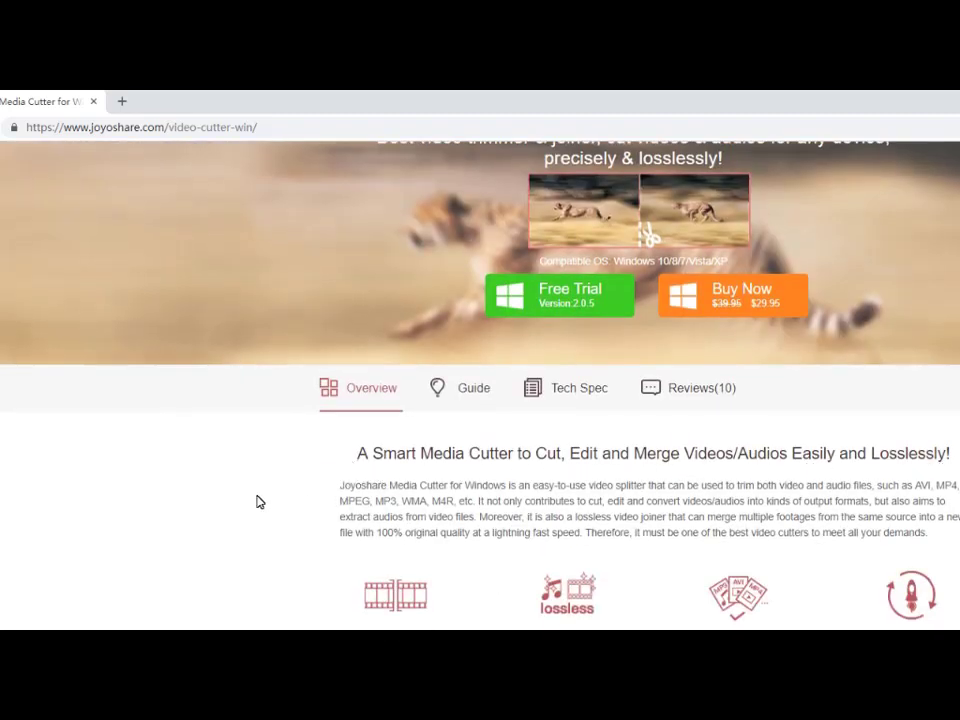
scroll(258, 501, down, 2)
scroll(255, 476, down, 2)
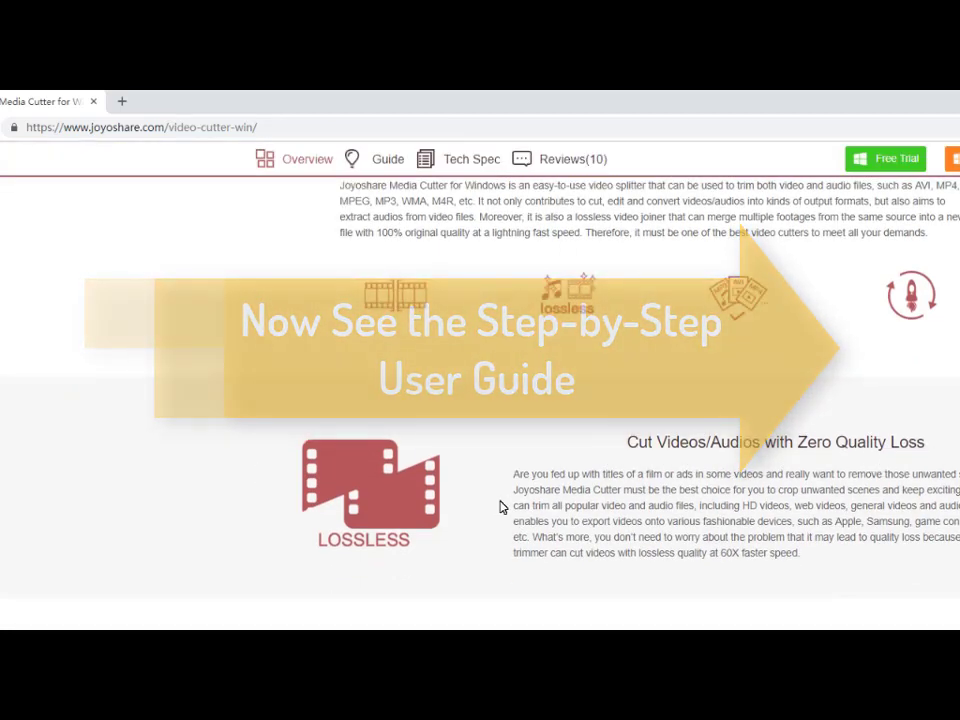
scroll(500, 507, down, 3)
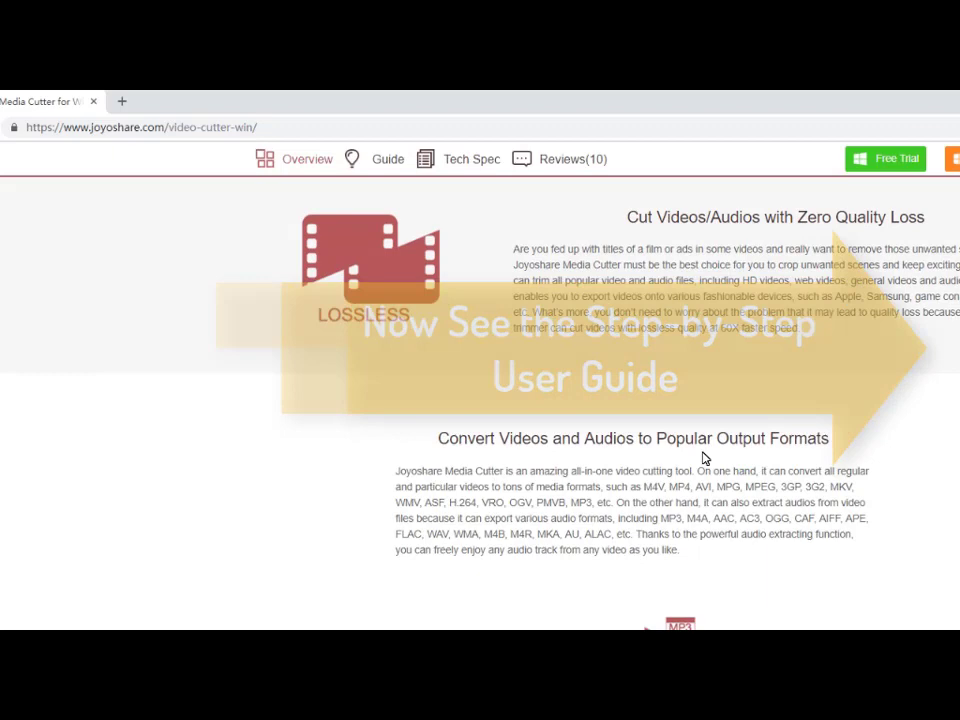
scroll(352, 511, down, 3)
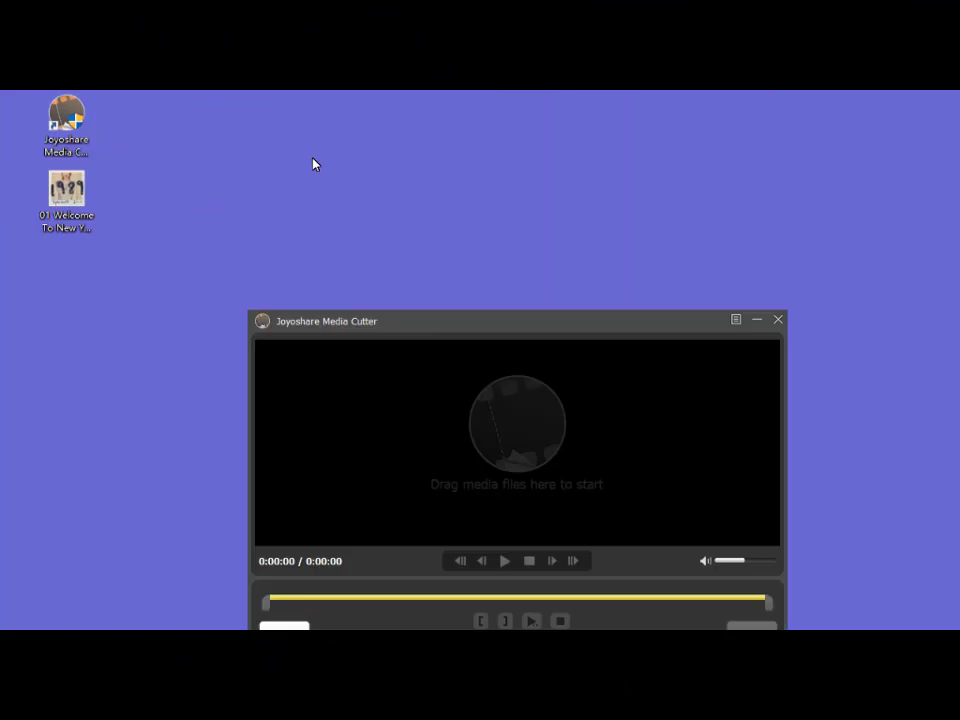
Step: Move the cutter window up and drop the desktop MP3 song into the player, loading the 3:32 track
drag(415, 311, 435, 107)
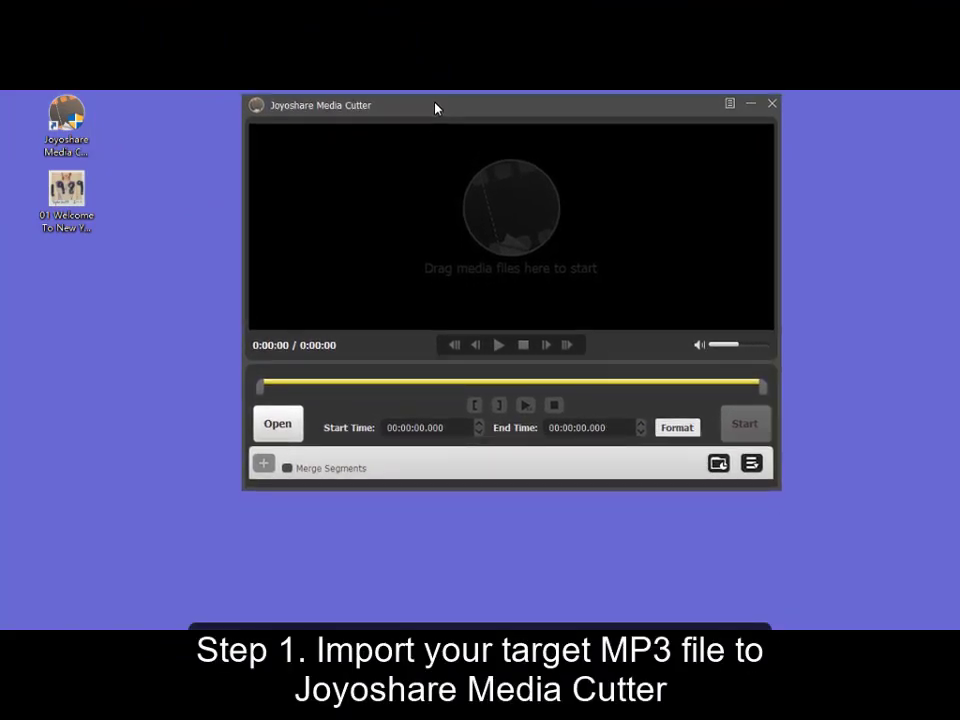
drag(66, 190, 463, 207)
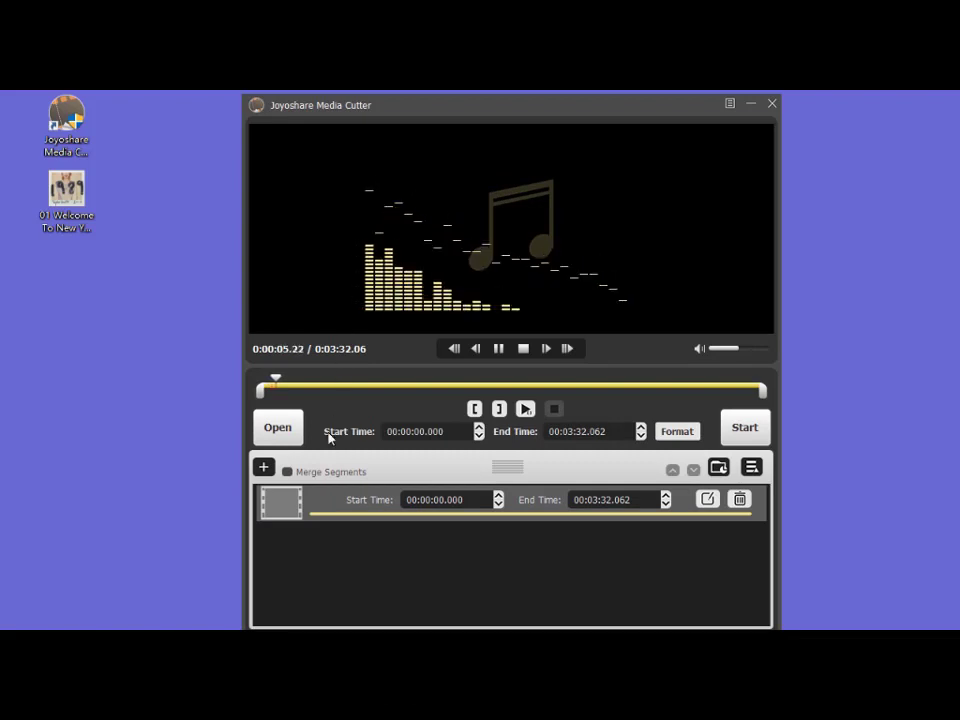
Step: Add a second segment and trim the first one to 00:00:28.000–00:02:39.689
click(264, 470)
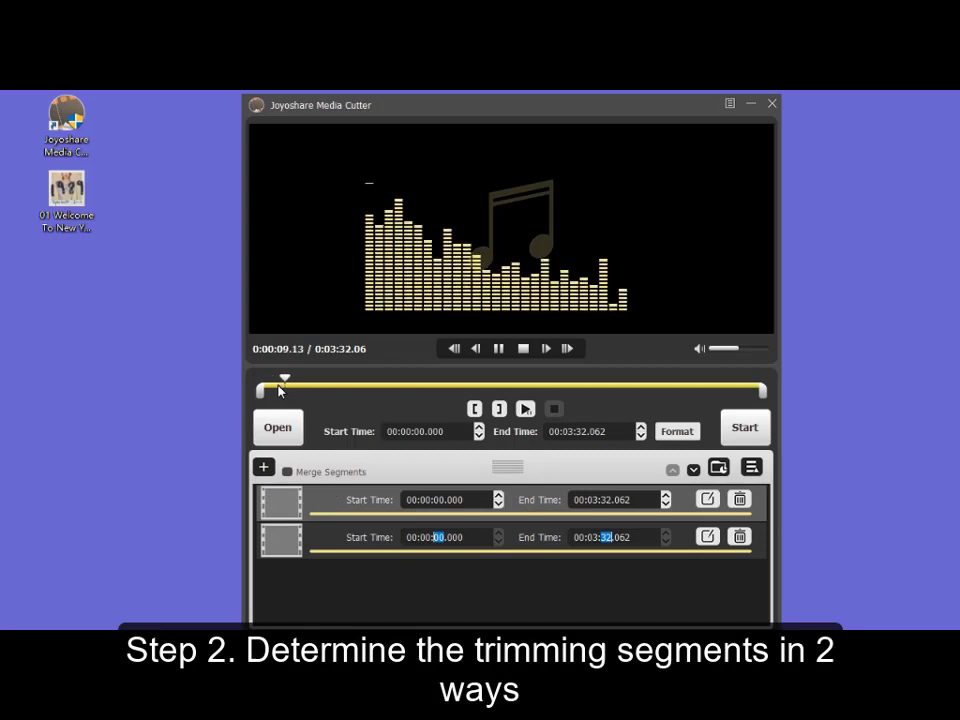
drag(265, 393, 329, 394)
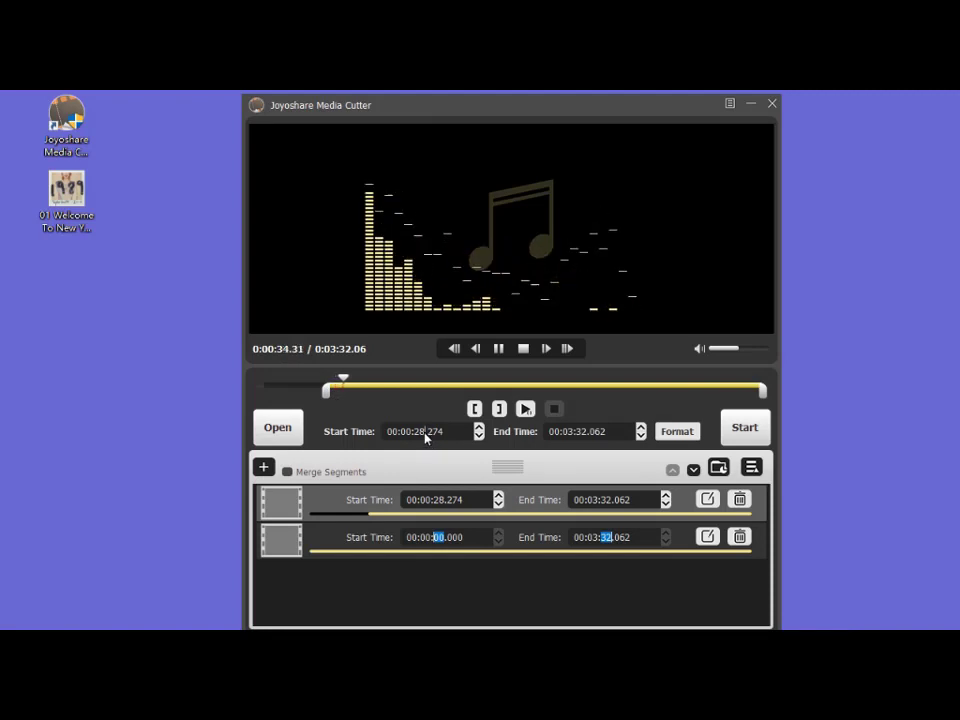
text(000)
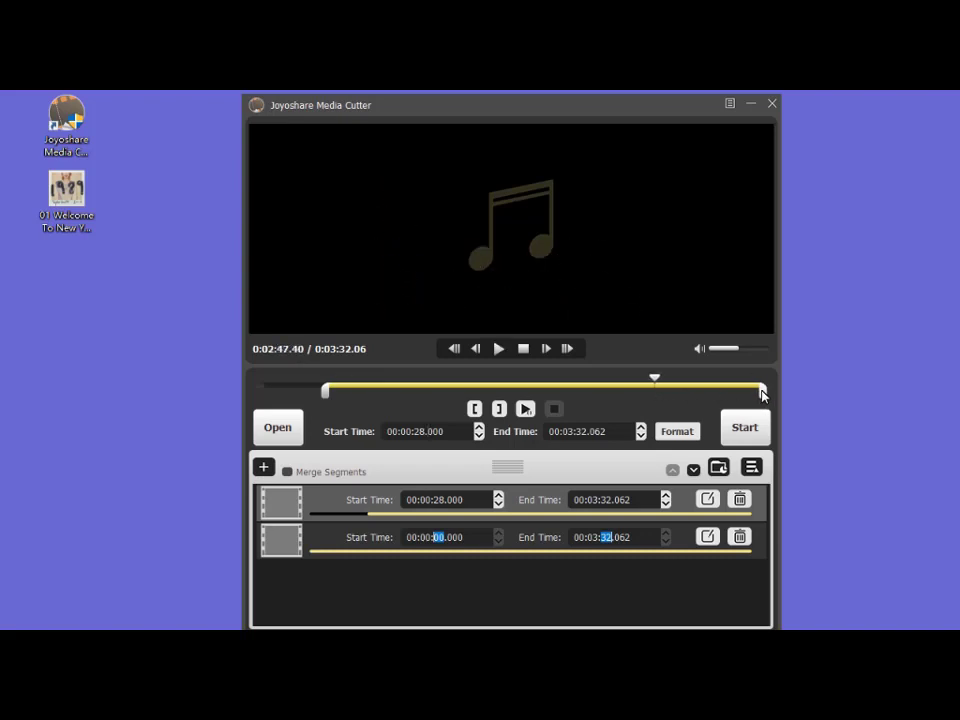
drag(762, 394, 641, 394)
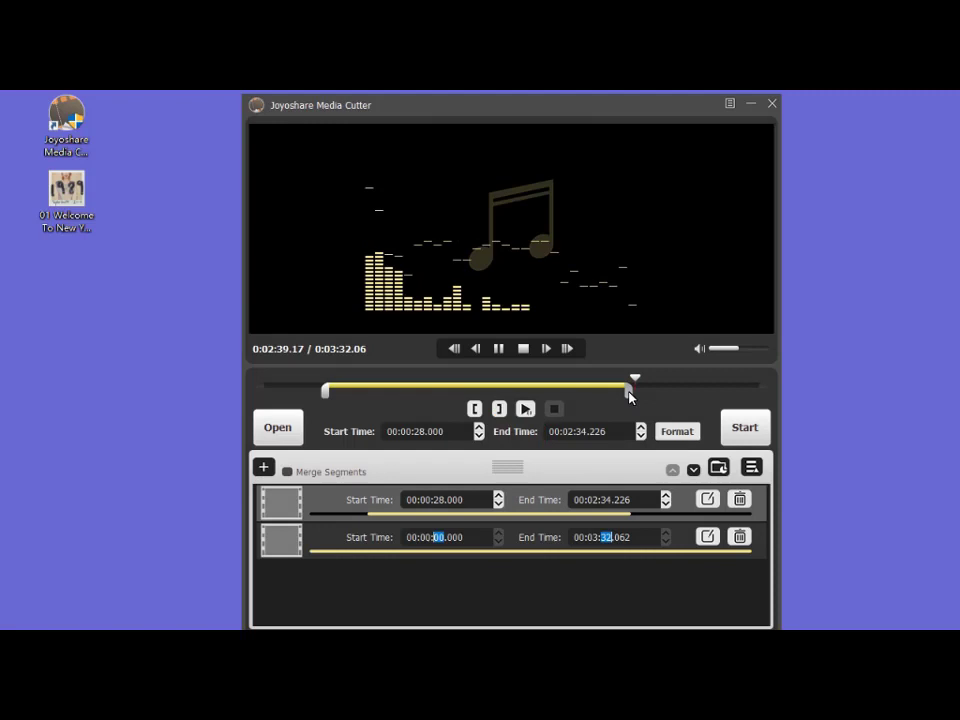
drag(629, 397, 642, 395)
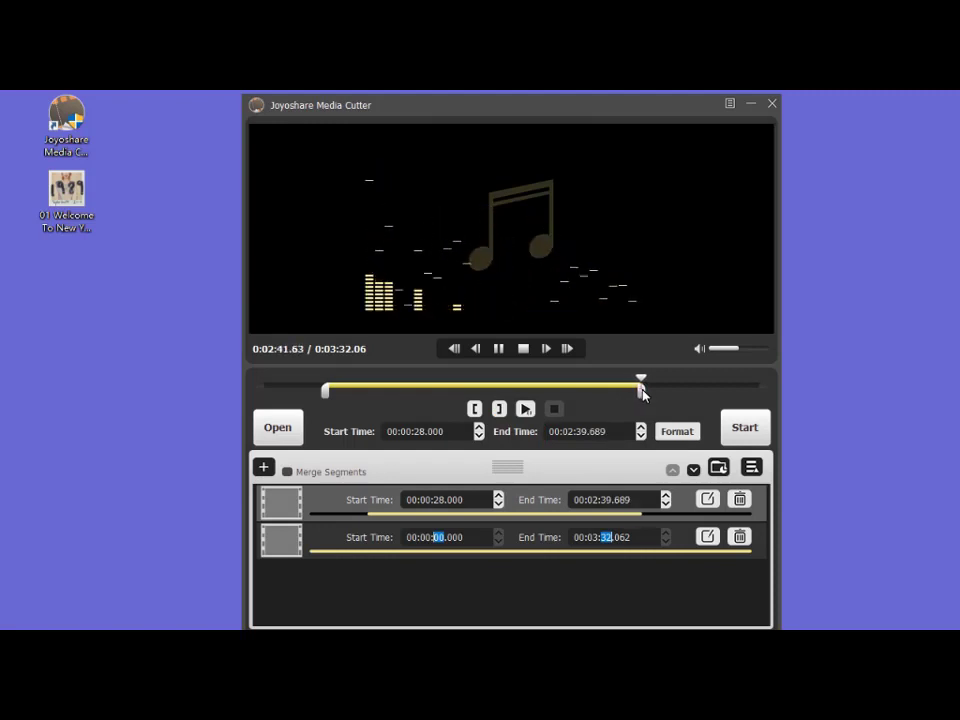
click(518, 546)
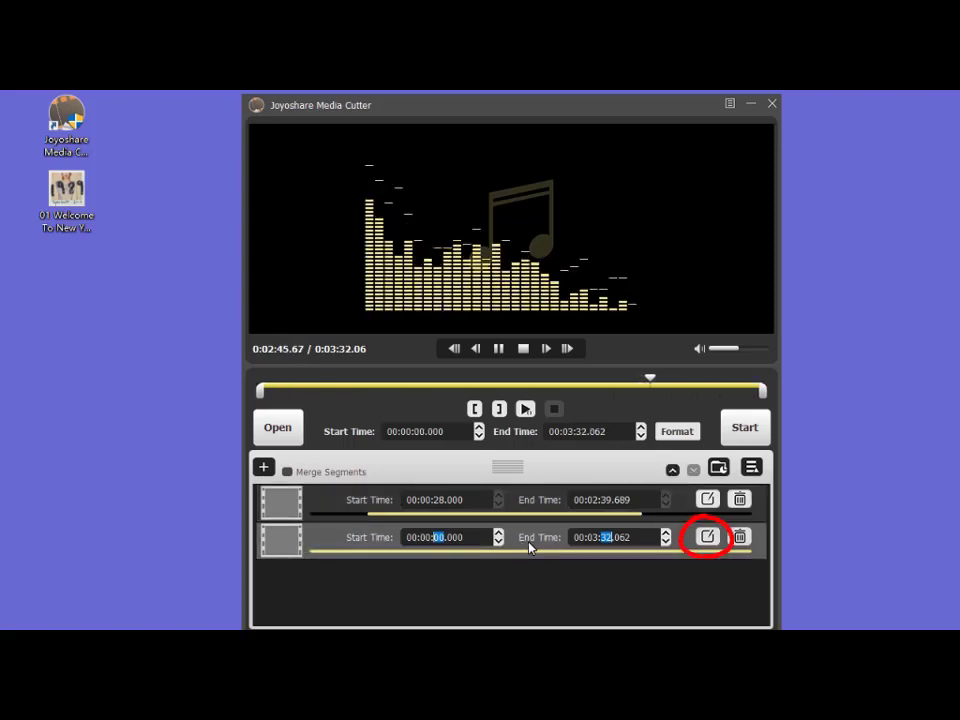
Step: Cut the second segment to 0:38.425–2:48.436 in the Trim editor and confirm
click(708, 539)
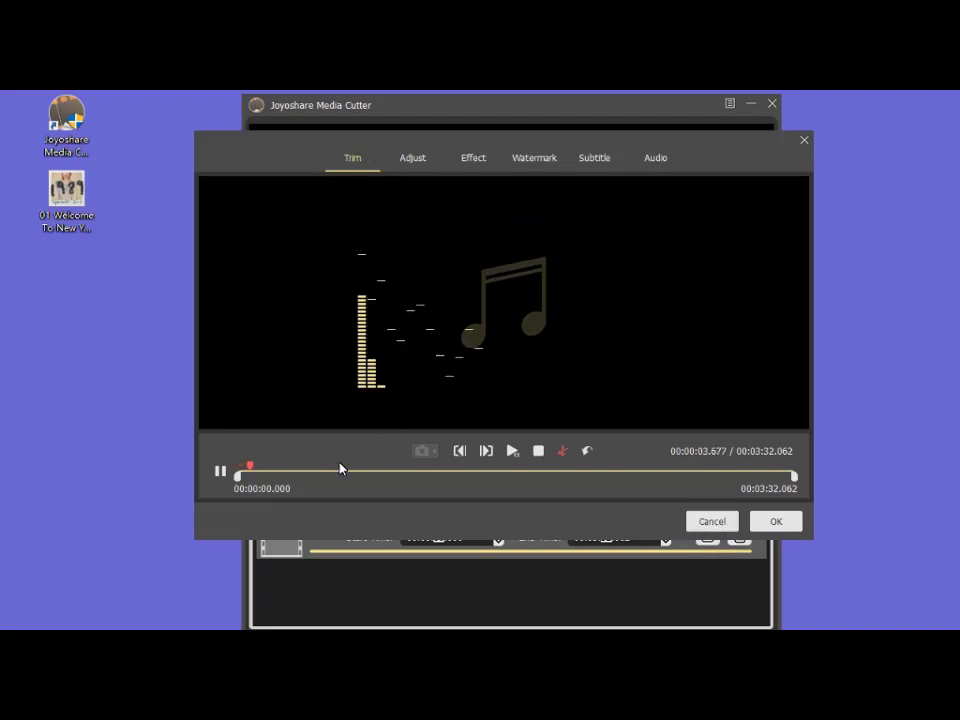
mouse_move(240, 479)
mouse_down()
mouse_move(348, 482)
mouse_move(340, 483)
mouse_up()
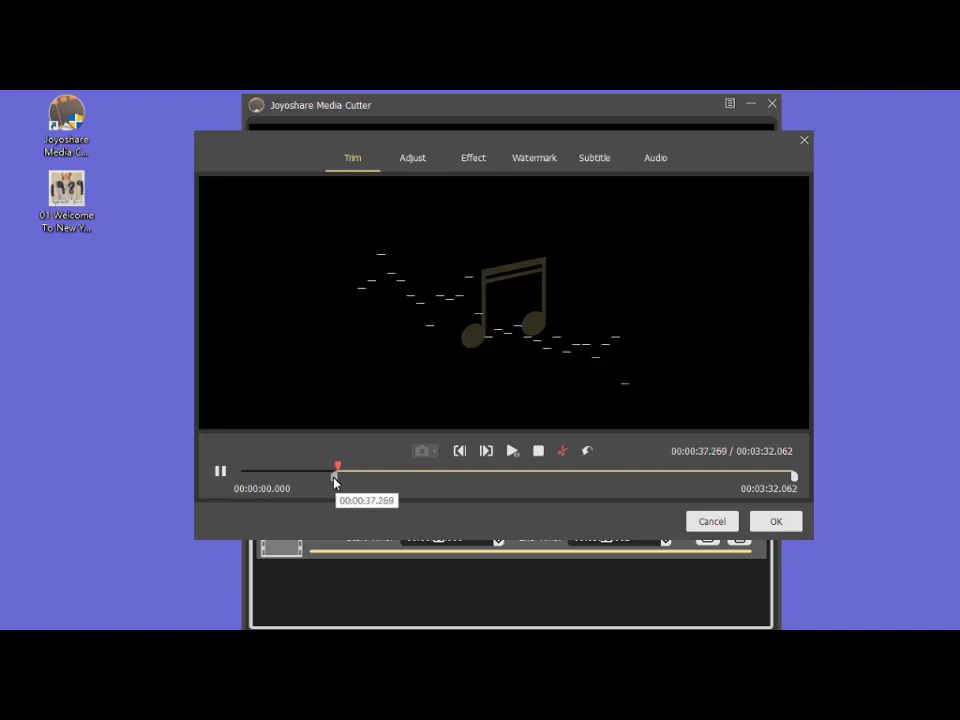
drag(340, 483, 338, 482)
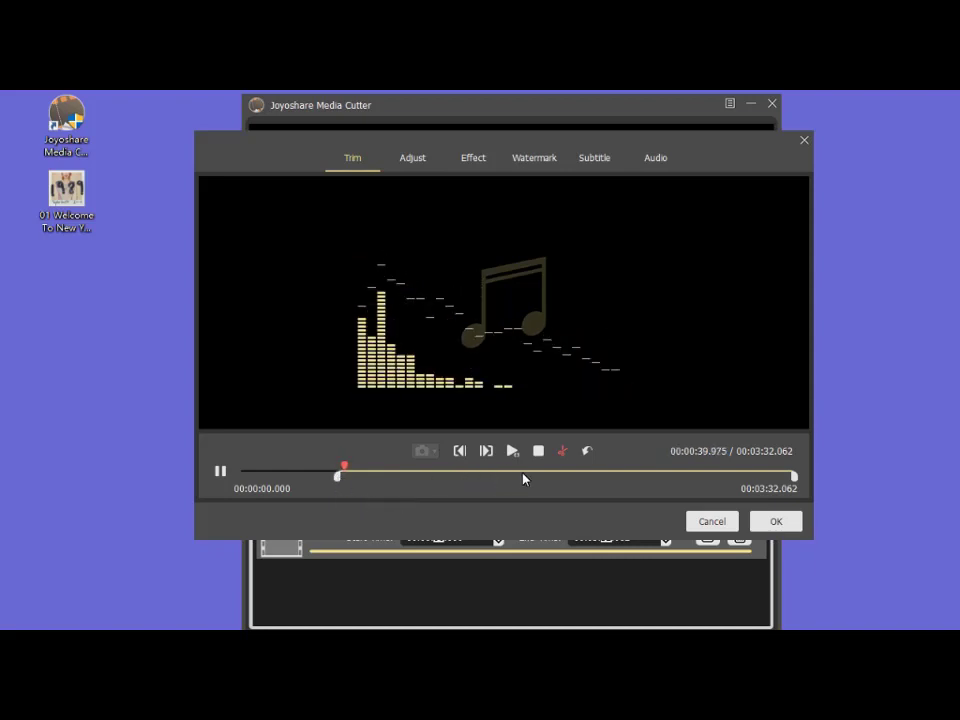
drag(792, 479, 681, 477)
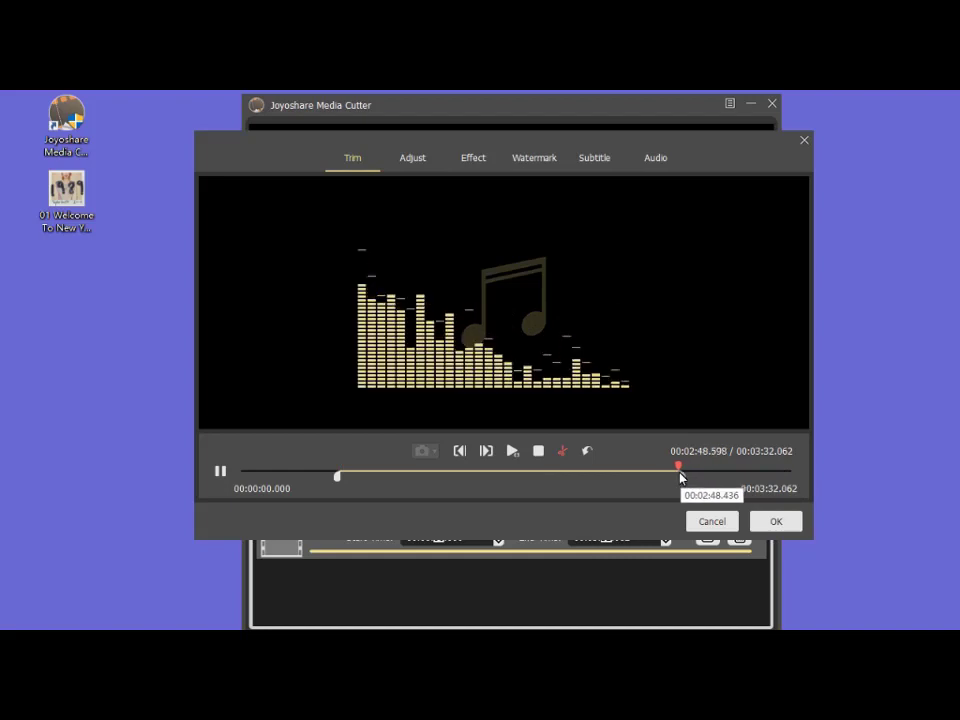
click(561, 455)
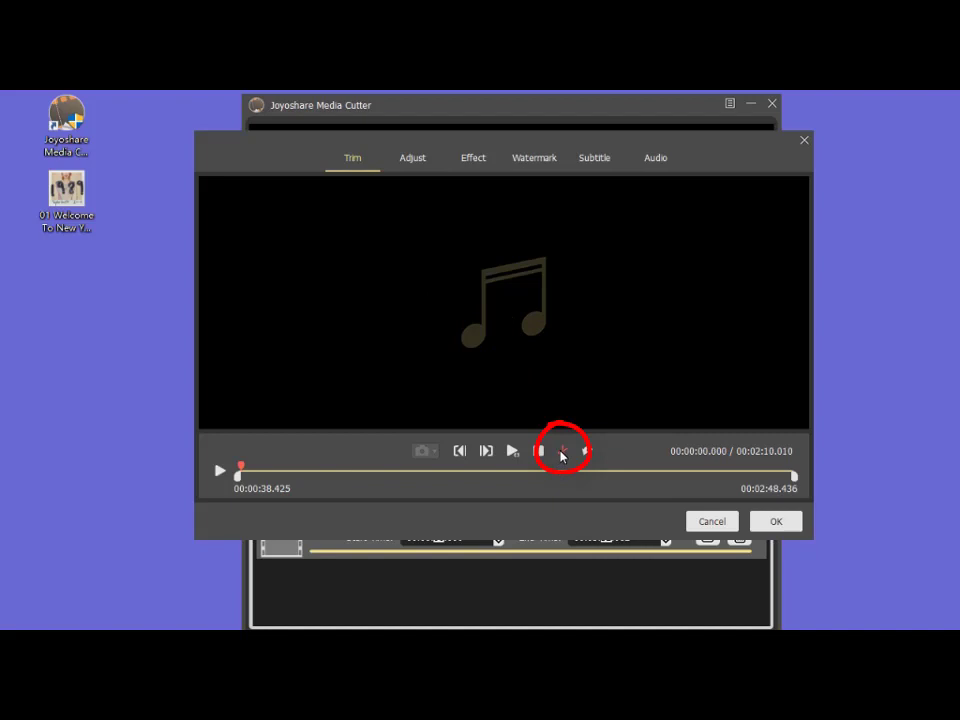
click(776, 522)
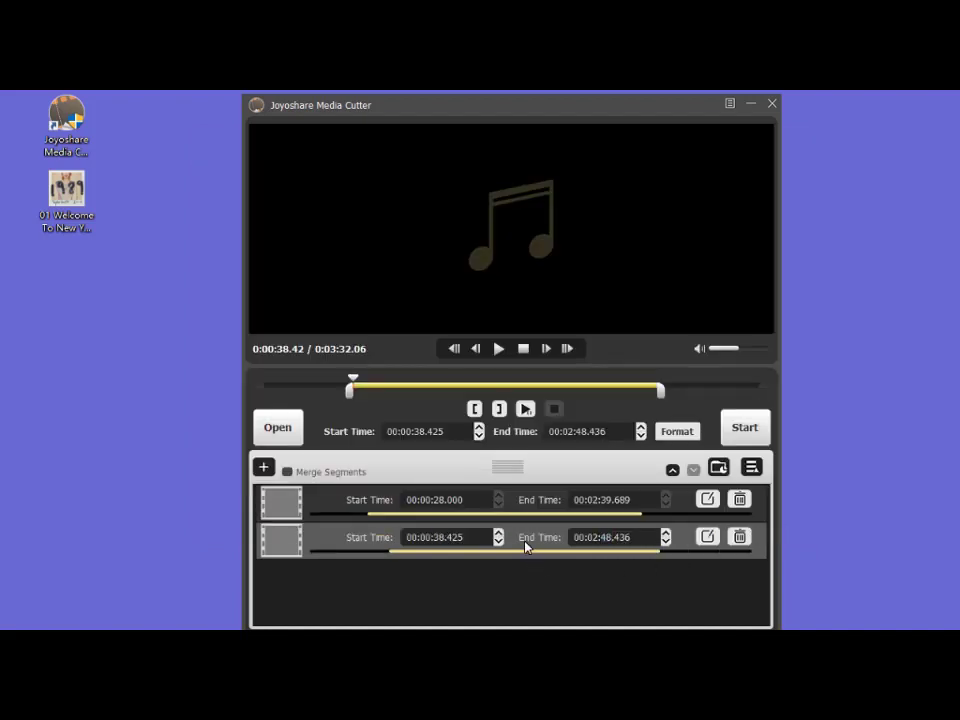
Step: Add a new segment and cut it to 1:13.850–2:10.531 in the Trim editor
click(264, 468)
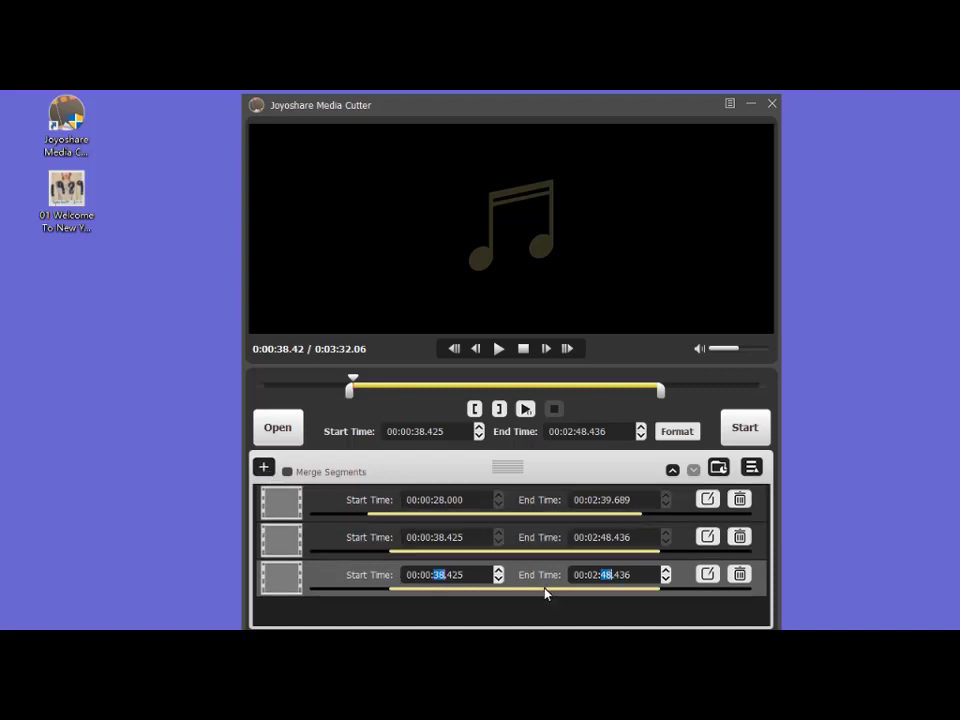
click(708, 574)
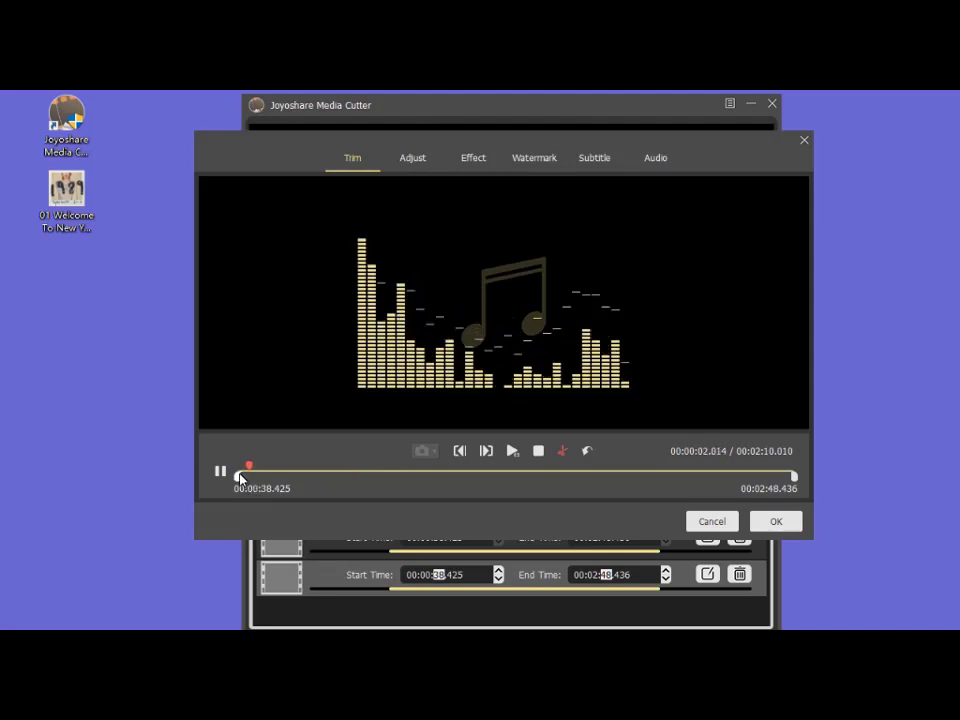
drag(241, 480, 390, 478)
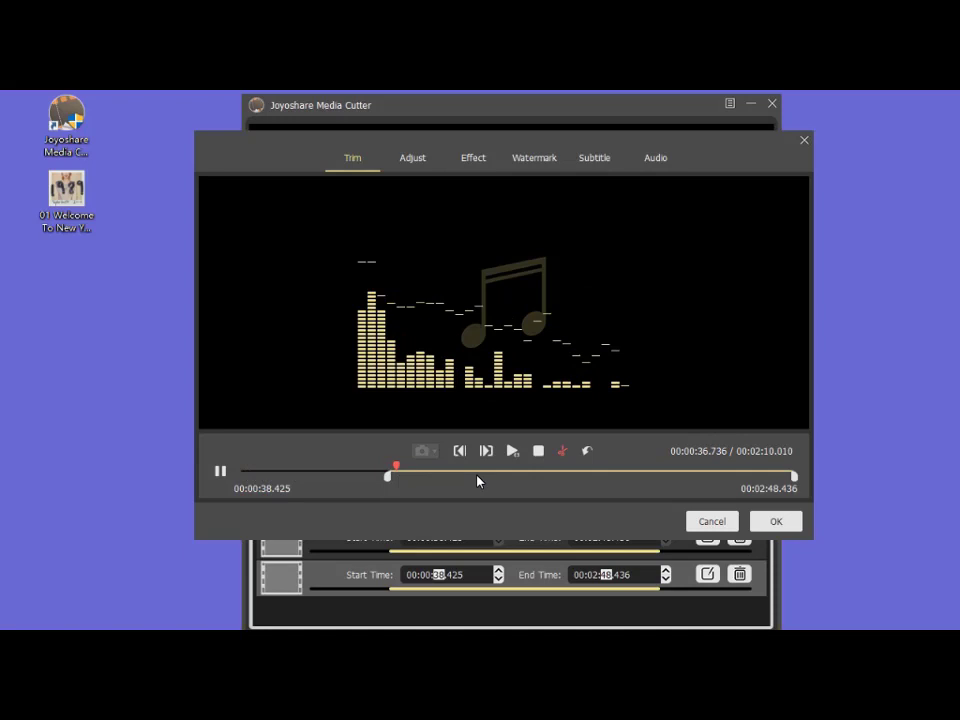
drag(793, 477, 634, 477)
click(562, 455)
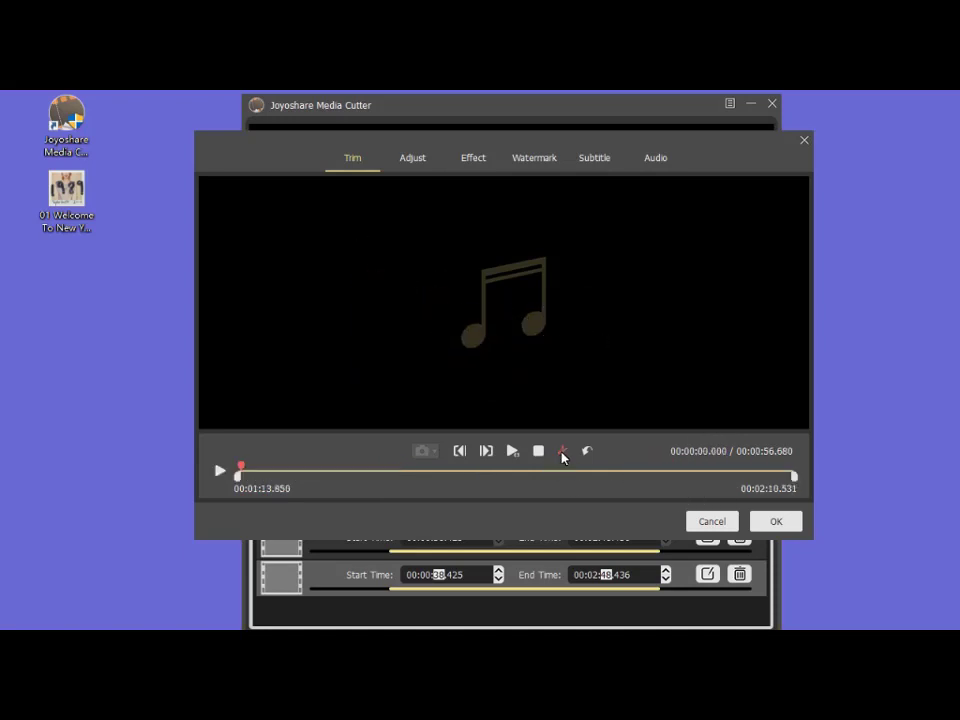
click(782, 521)
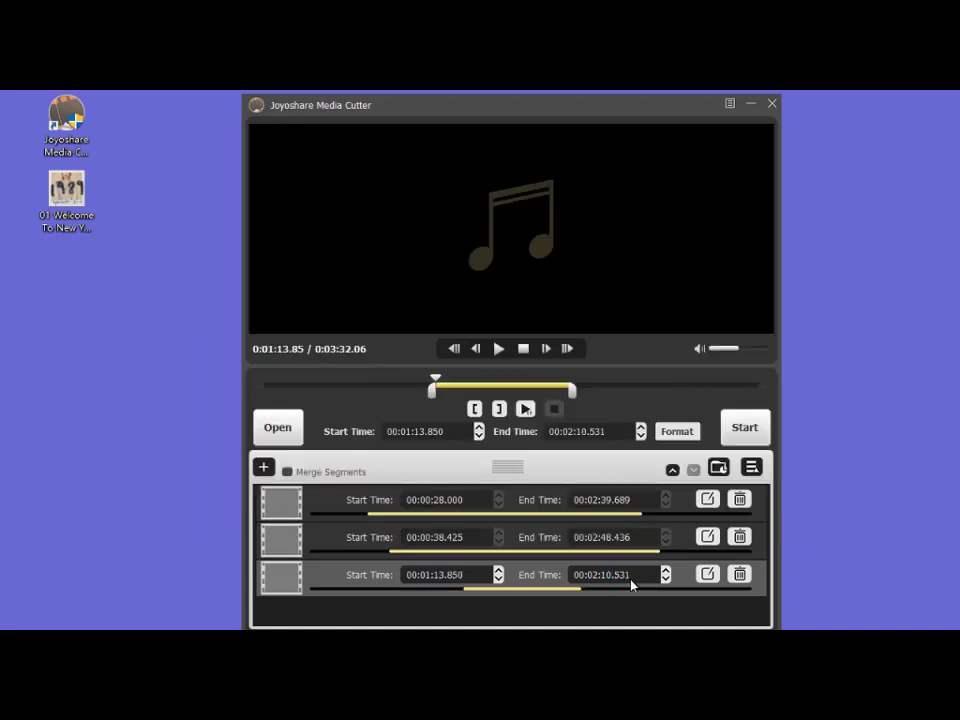
Step: Pick the MP3 tile under General Audio in the output Format dialog
click(676, 431)
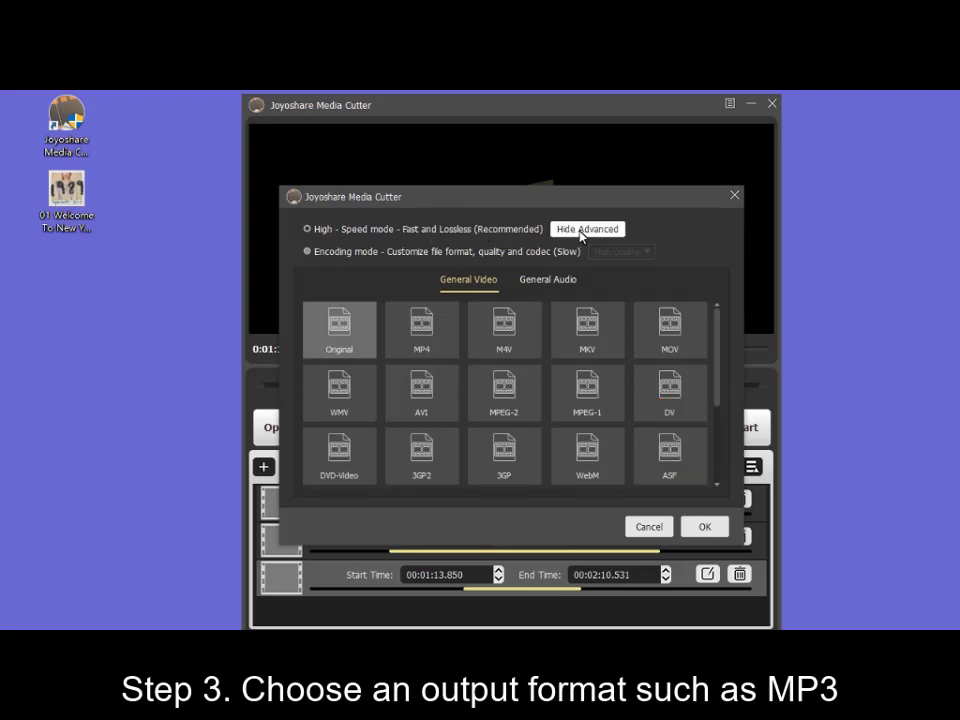
click(551, 284)
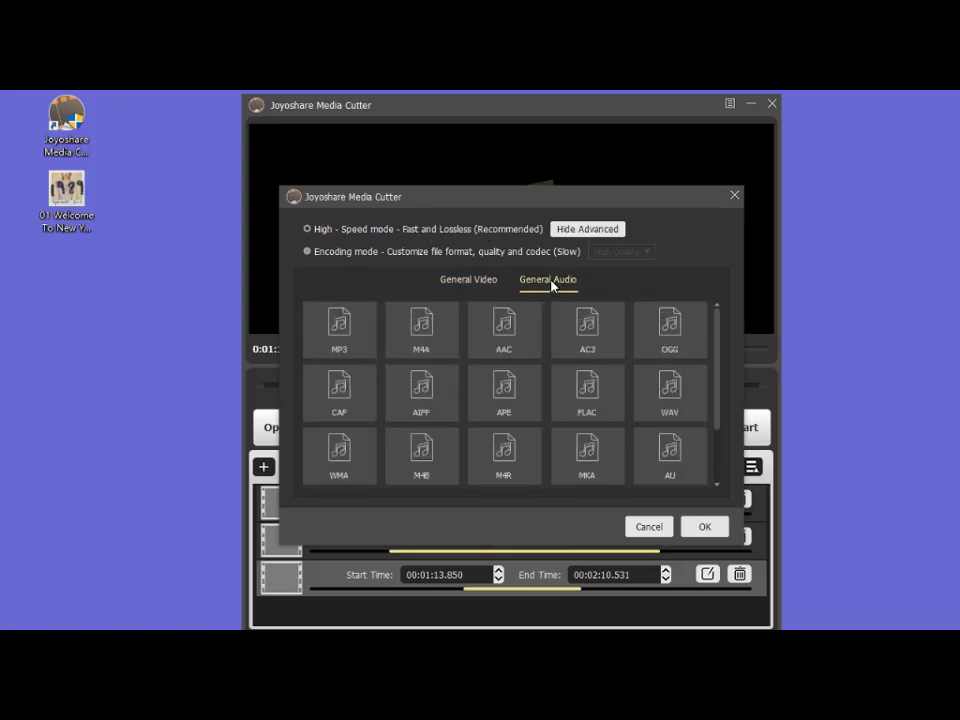
click(351, 335)
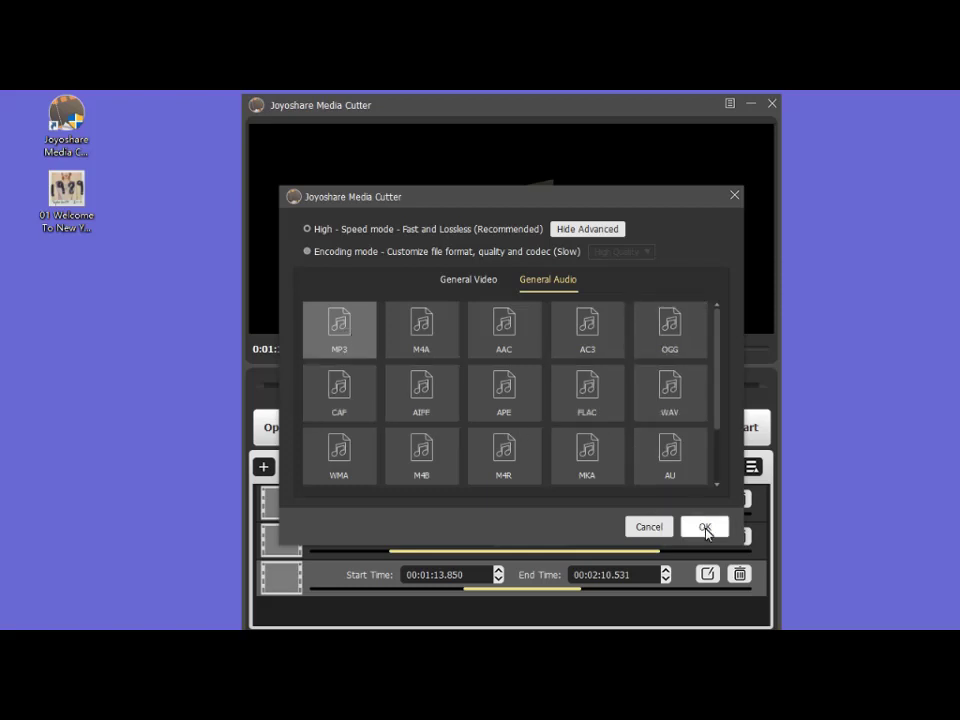
mouse_move(719, 417)
mouse_down()
mouse_move(724, 468)
mouse_move(716, 401)
mouse_up()
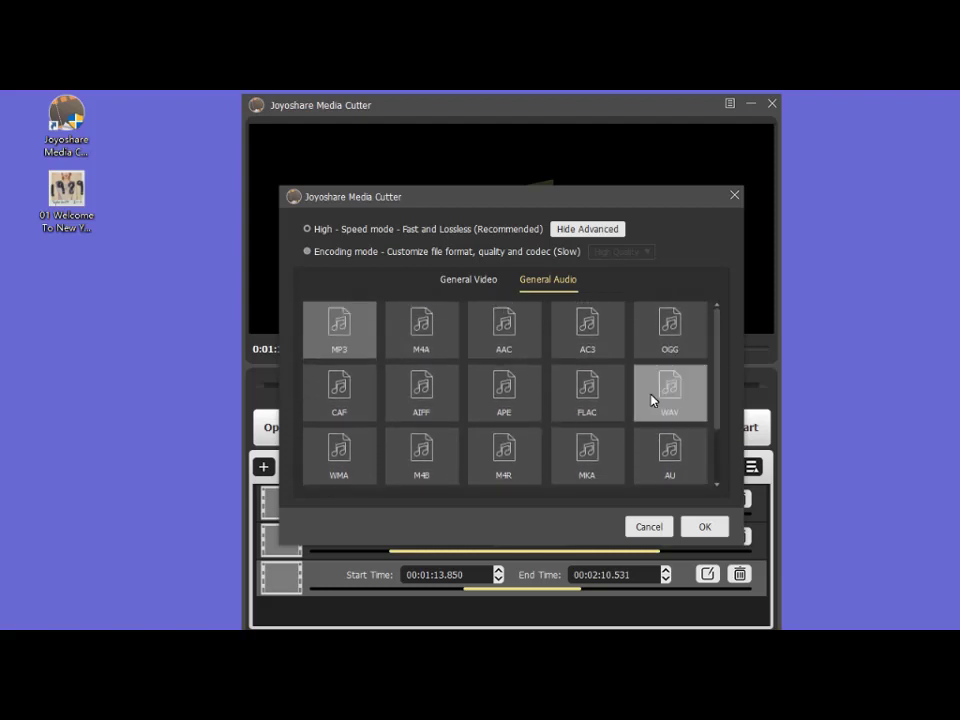
Step: Confirm the MP3 format and start exporting the three trimmed segments
click(704, 528)
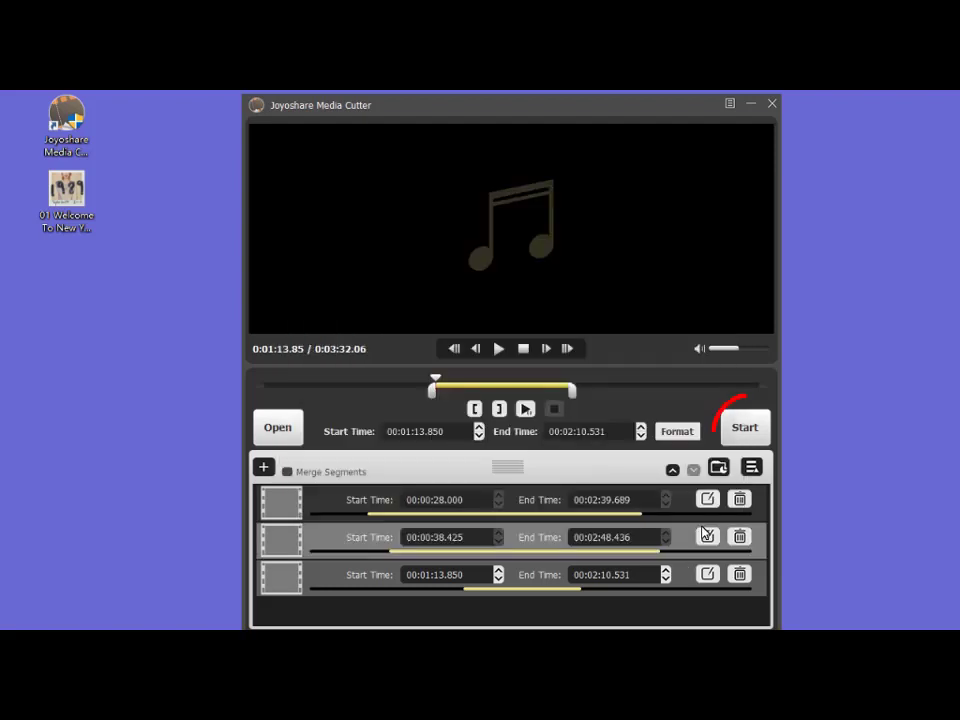
click(744, 429)
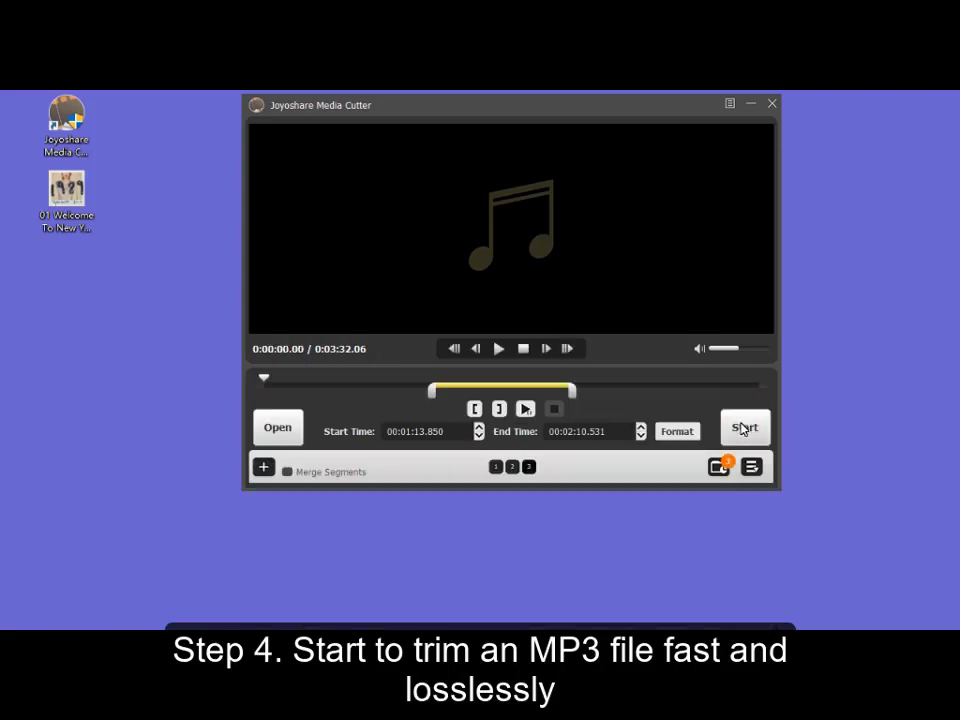